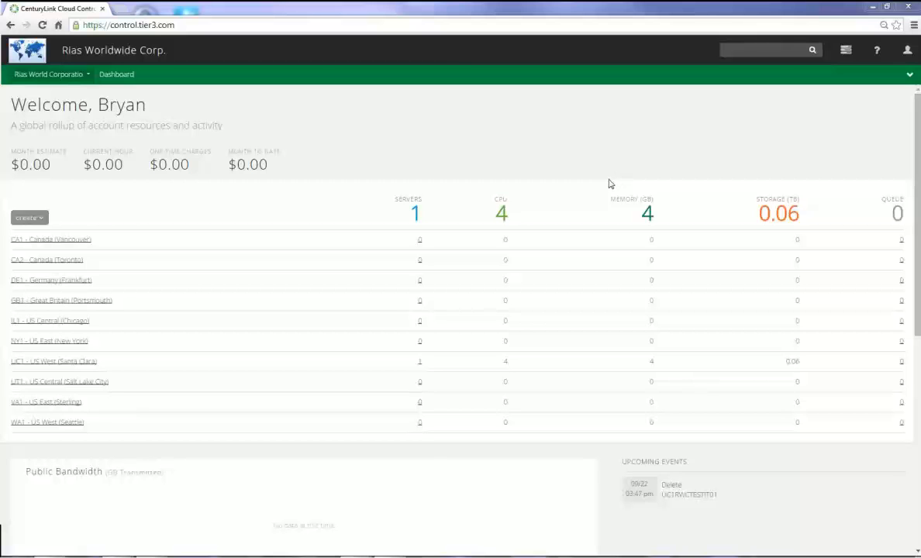
Go to Account > Settings and show the Custom Fields subtab, which has no fields yet
mouse_move(646, 138)
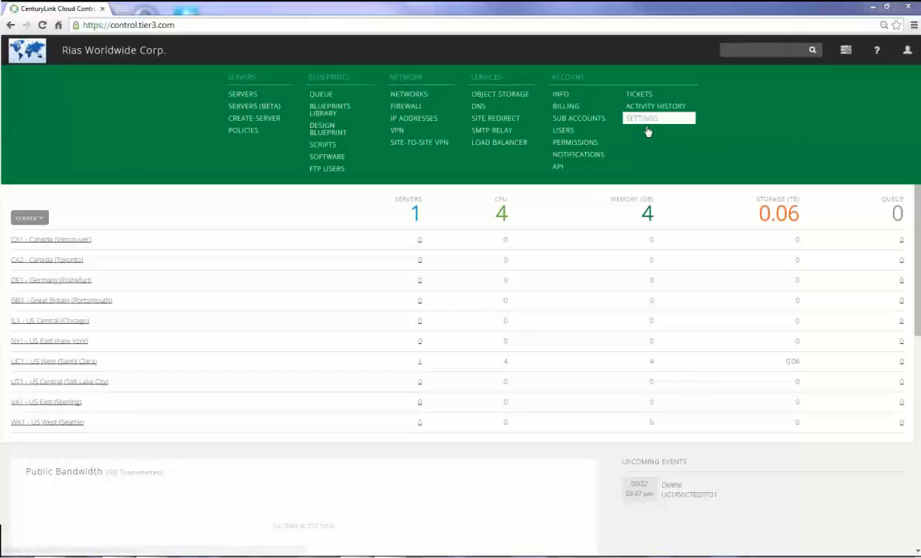
click(647, 120)
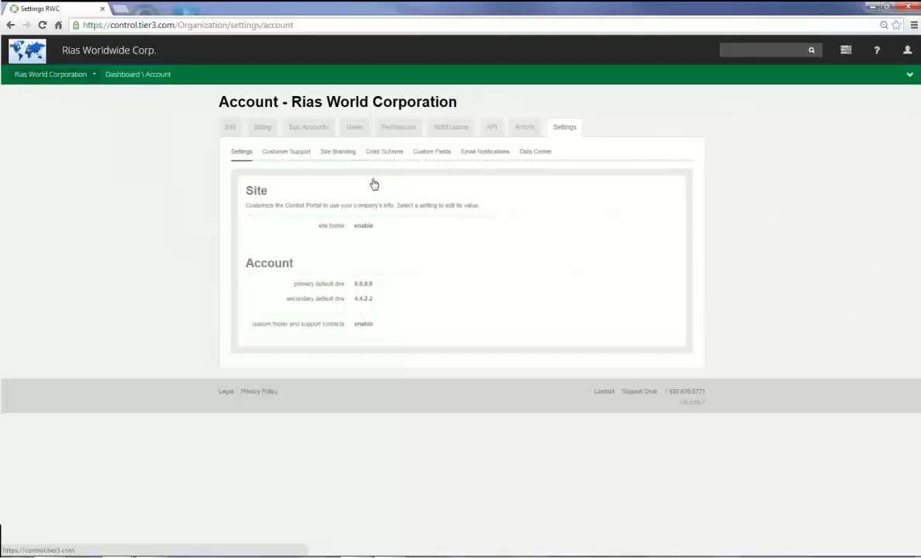
click(432, 156)
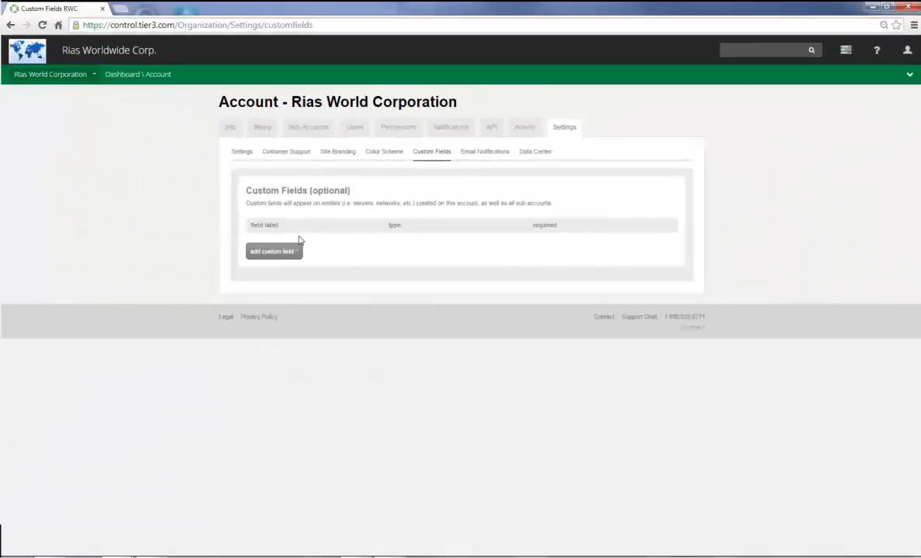
Create a text custom field labelled 'Approved By:' with Required left at NO
click(267, 252)
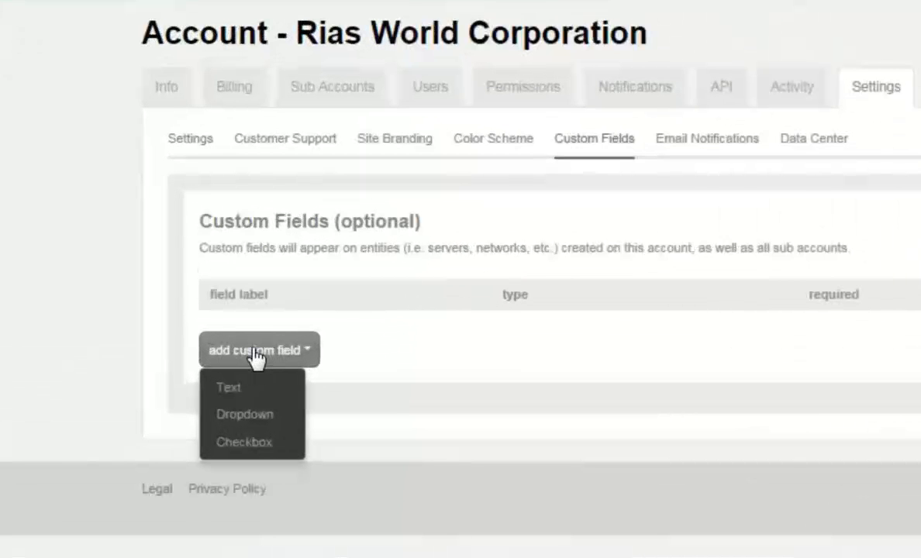
click(255, 389)
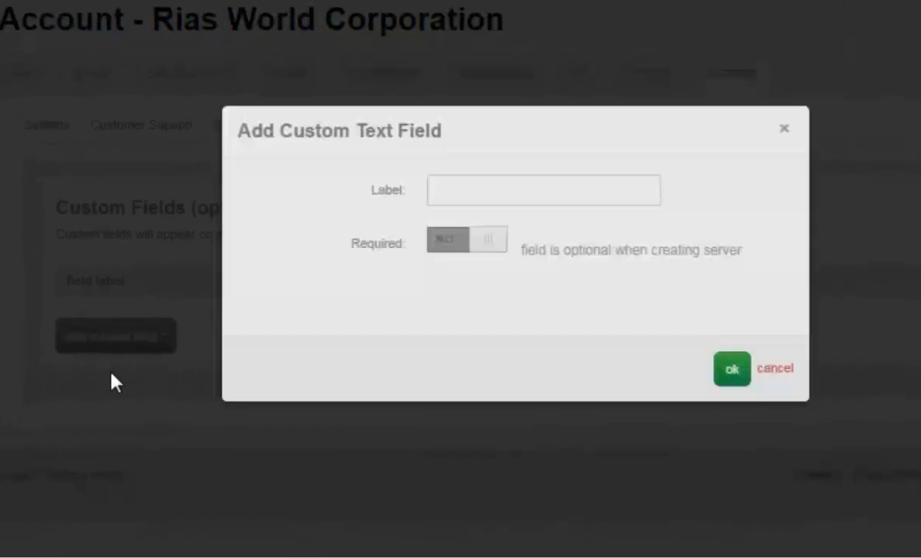
click(494, 189)
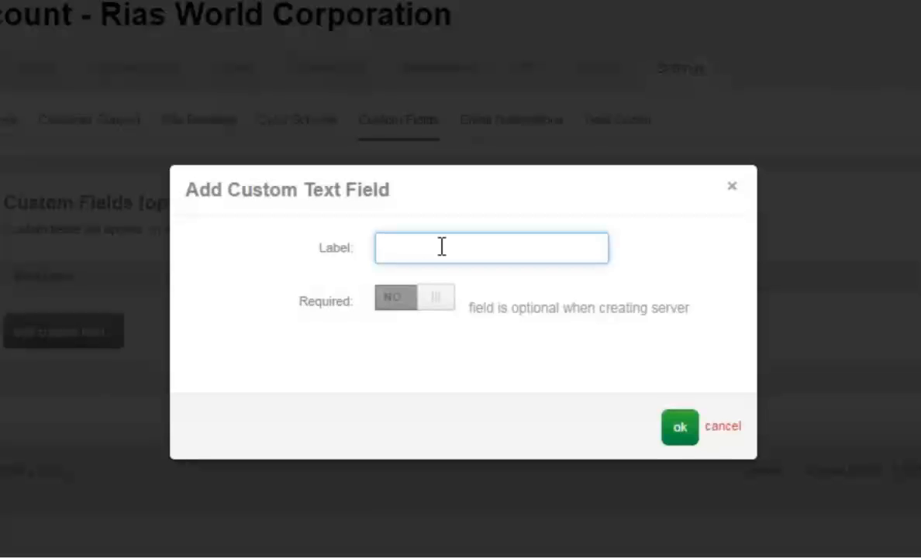
text(Approvo)
key(BackSpace)
text(ed By:)
drag(571, 380, 639, 426)
click(679, 432)
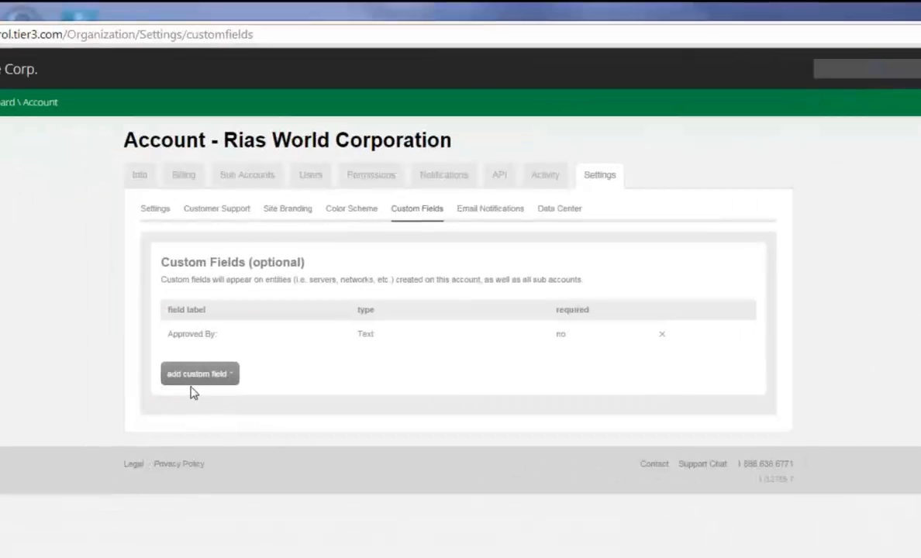
Start a dropdown custom field labelled Dev|Prod|Other and make it required
click(193, 380)
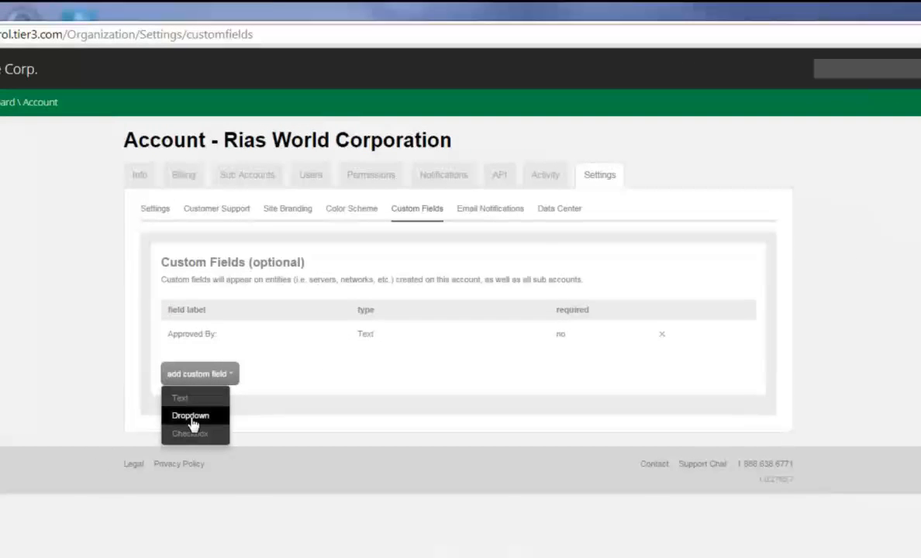
click(191, 420)
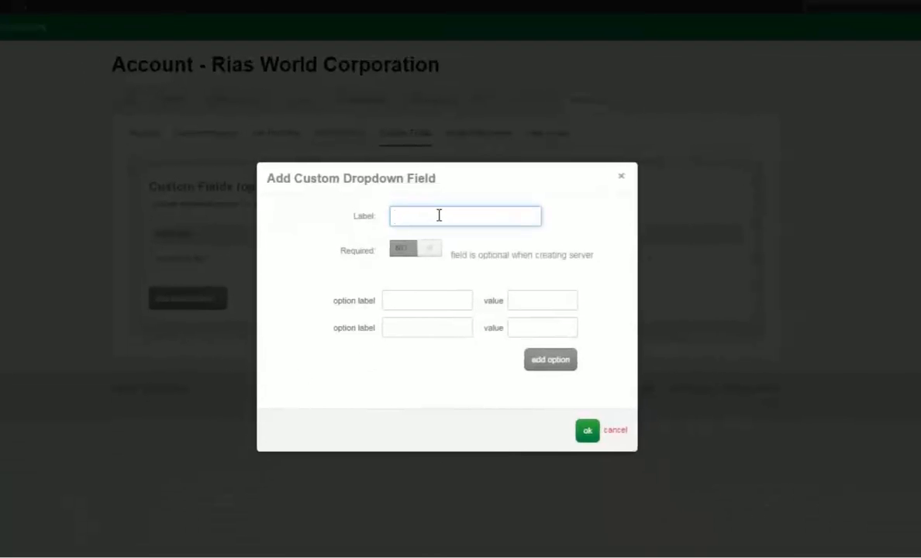
text(Dev)
text(i)
text(Prod)
text(|Other)
click(411, 252)
Enter the first dropdown options: Development with value Dev, then Prod
click(413, 303)
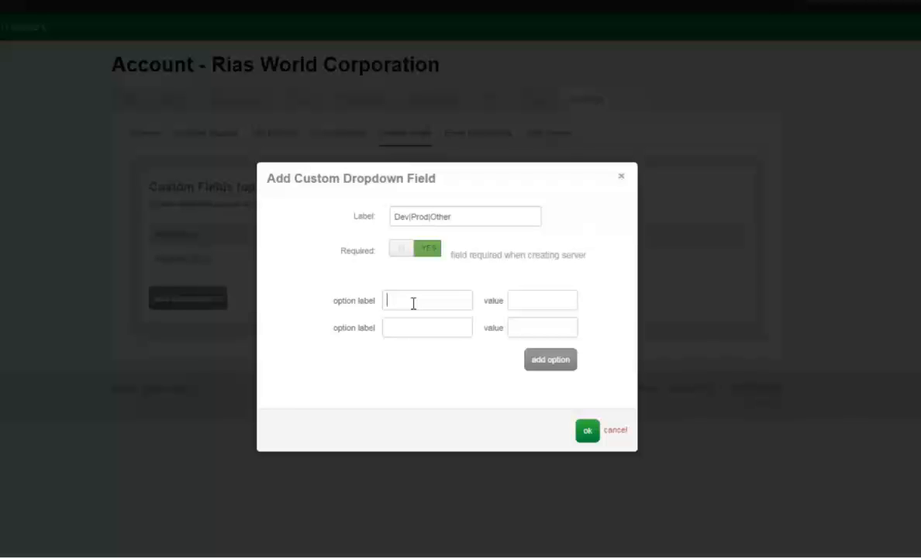
text(Development)
key(Tab)
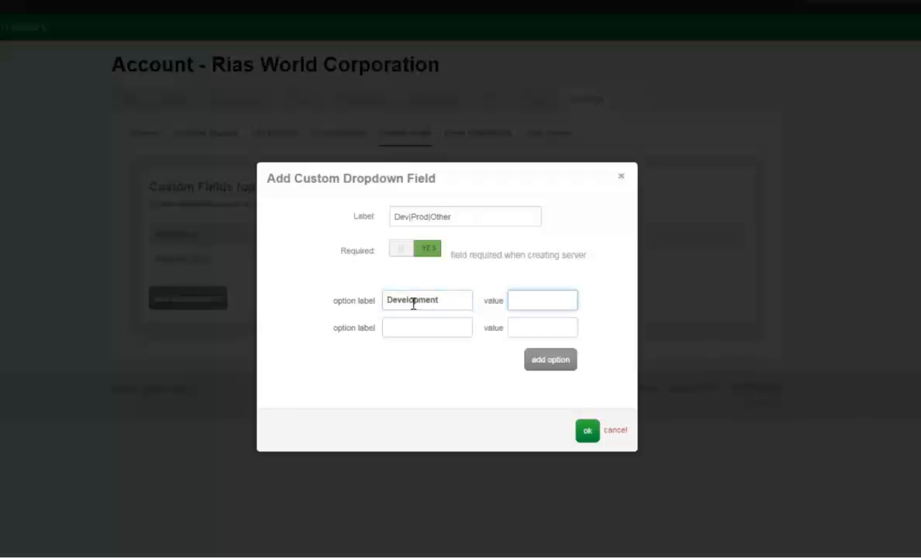
text(Dev)
click(423, 330)
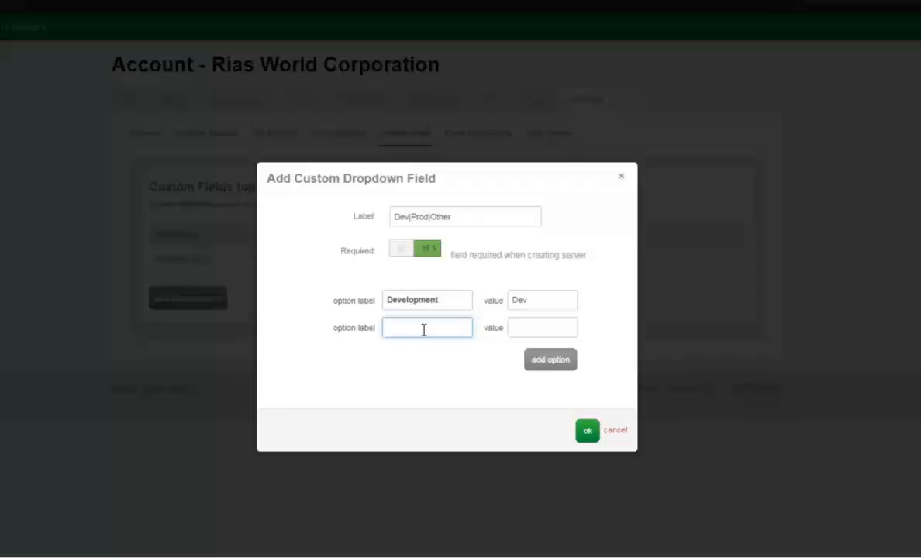
text(Production)
key(Tab)
text(Prod)
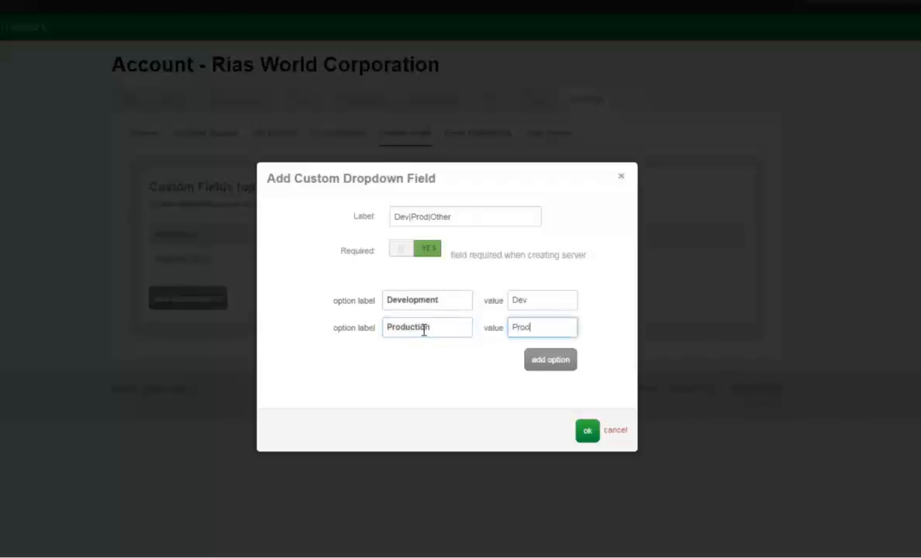
Add a third option Other with value Other and save the dropdown field
click(564, 362)
click(428, 358)
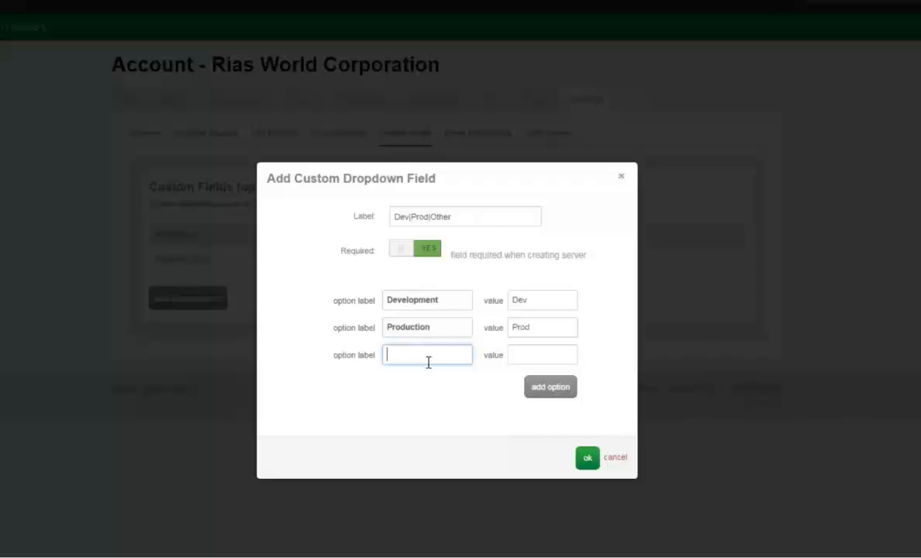
text(Other)
key(Tab)
text(Other)
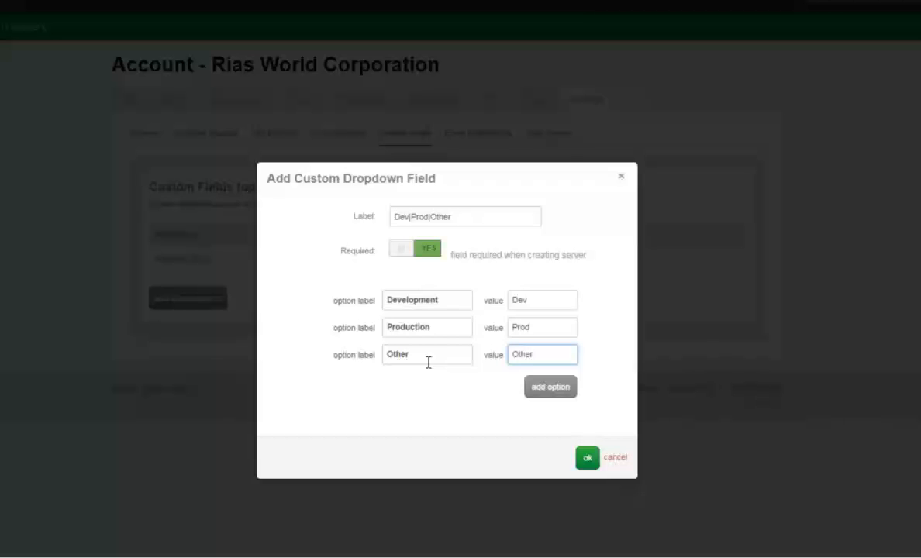
click(587, 459)
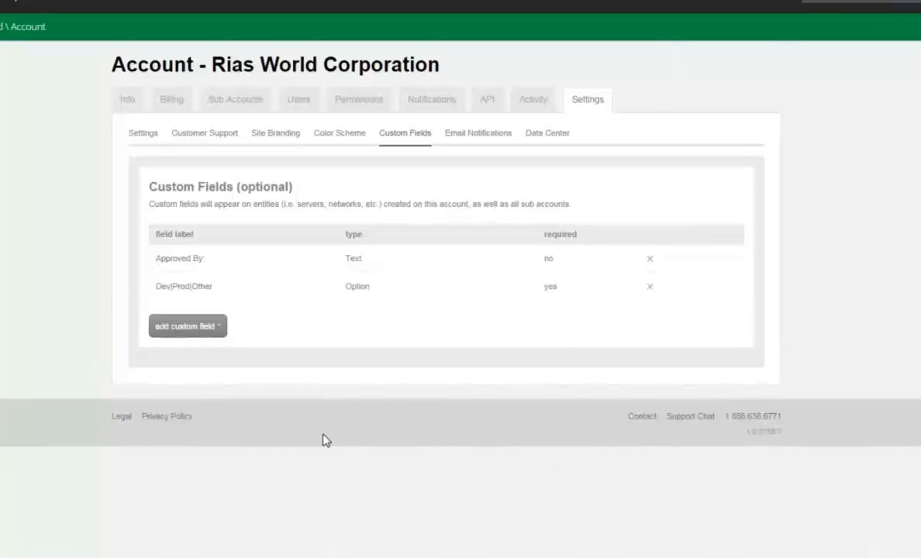
Create an optional checkbox custom field labelled 'Financial Impact?' and save it
click(173, 327)
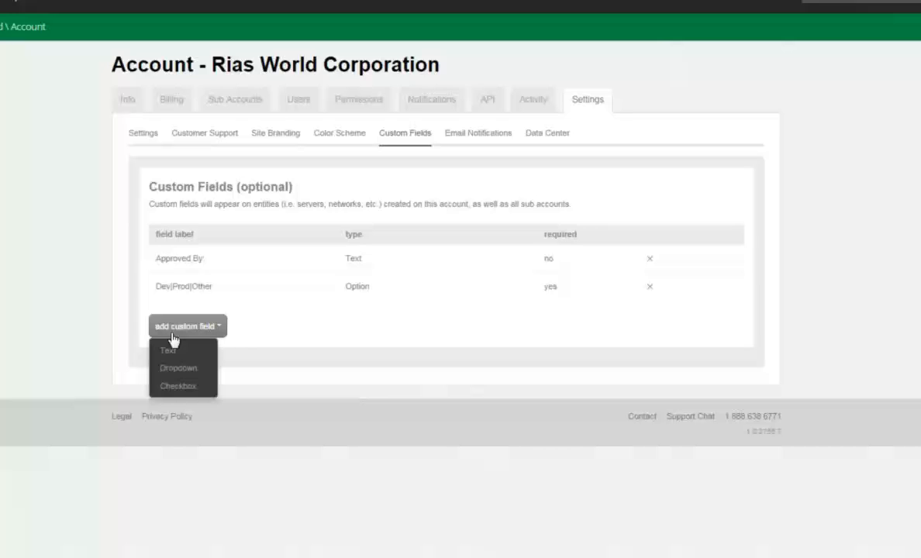
click(182, 391)
click(465, 220)
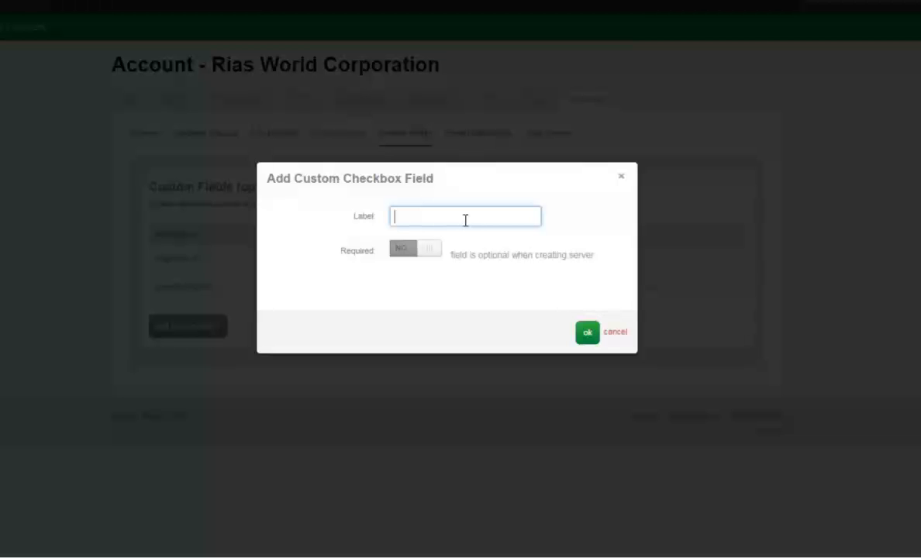
text(Financial Impact?)
click(590, 334)
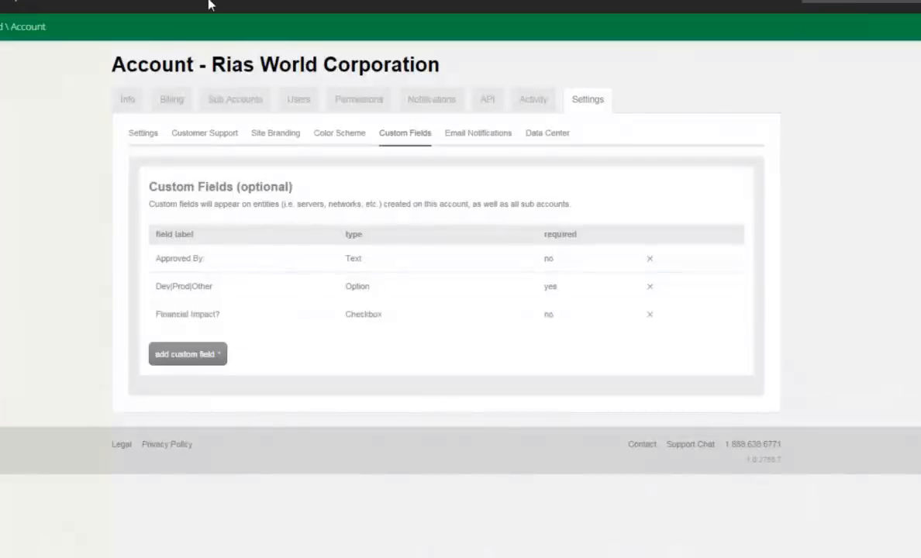
Start a new server in data center UC1 - US West (Santa Clara) under the Default Group
mouse_move(175, 29)
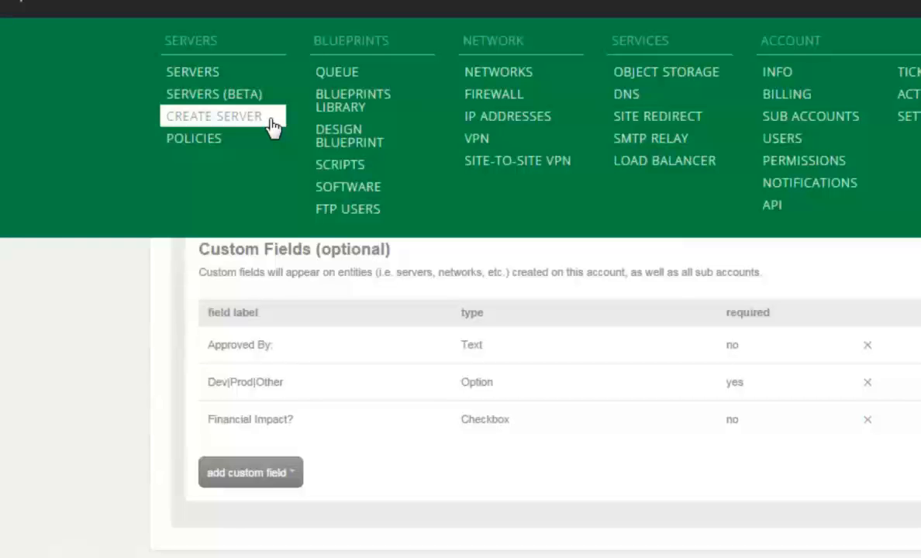
click(273, 126)
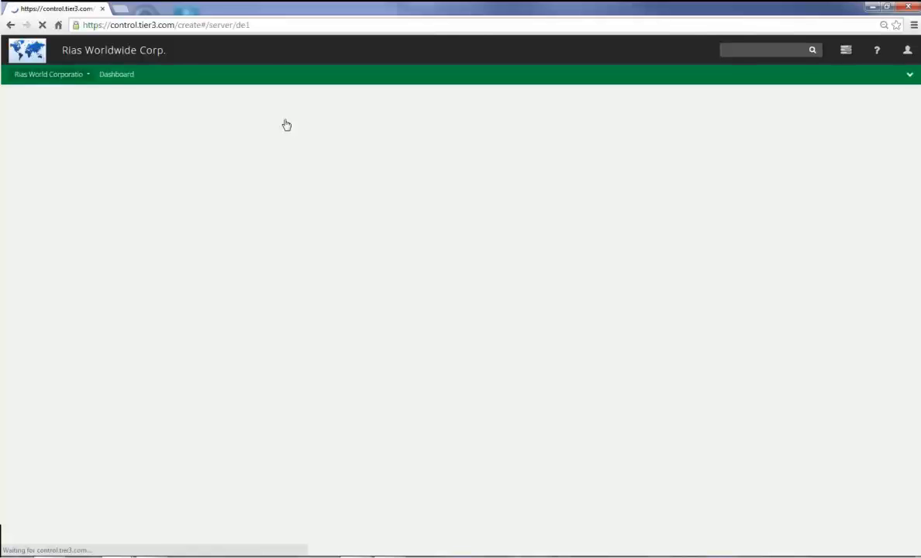
click(435, 136)
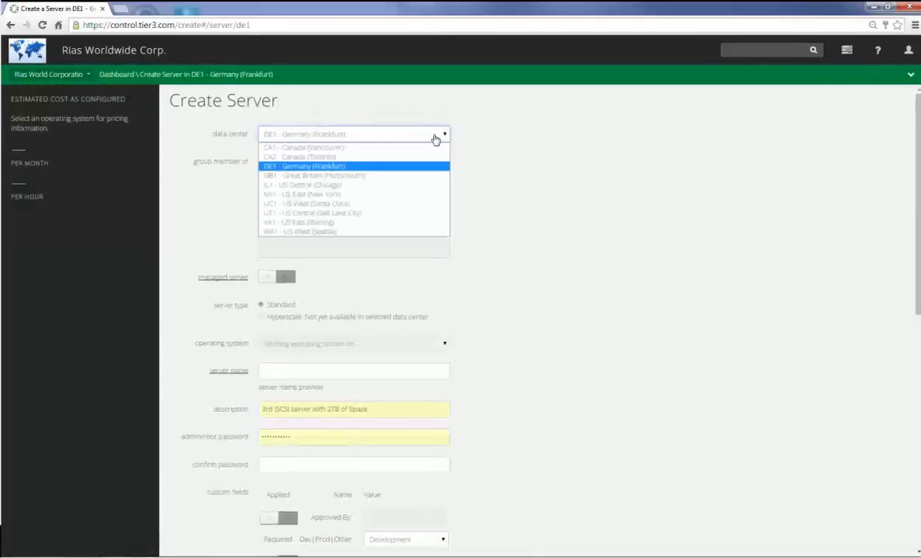
click(382, 205)
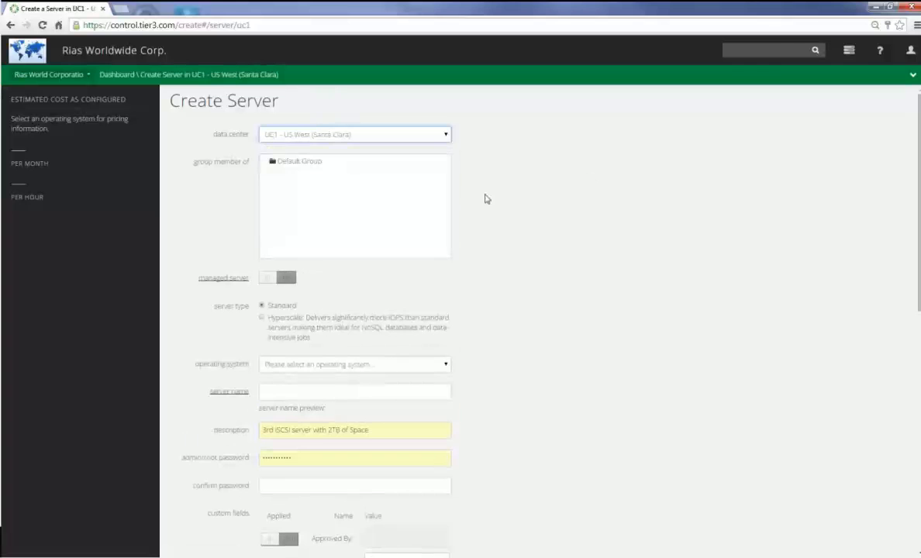
click(335, 164)
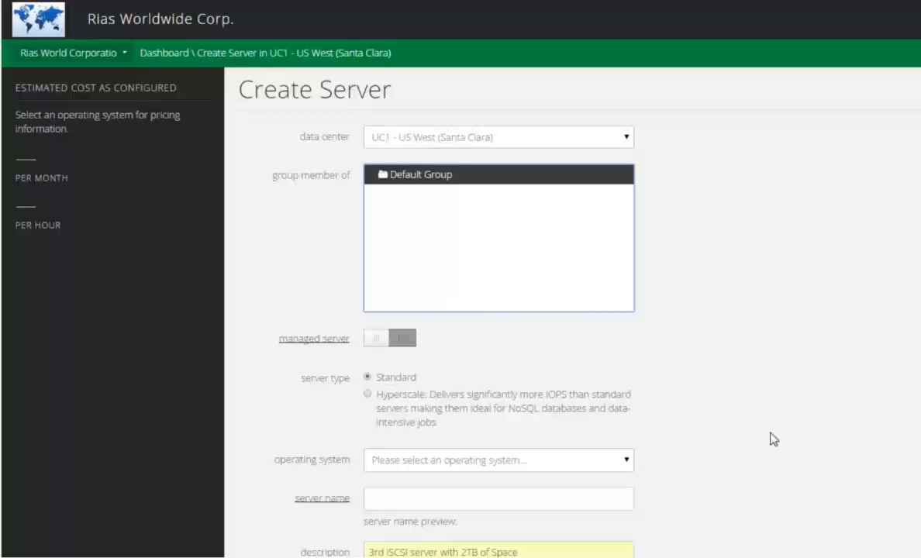
scroll(771, 434, down, 2)
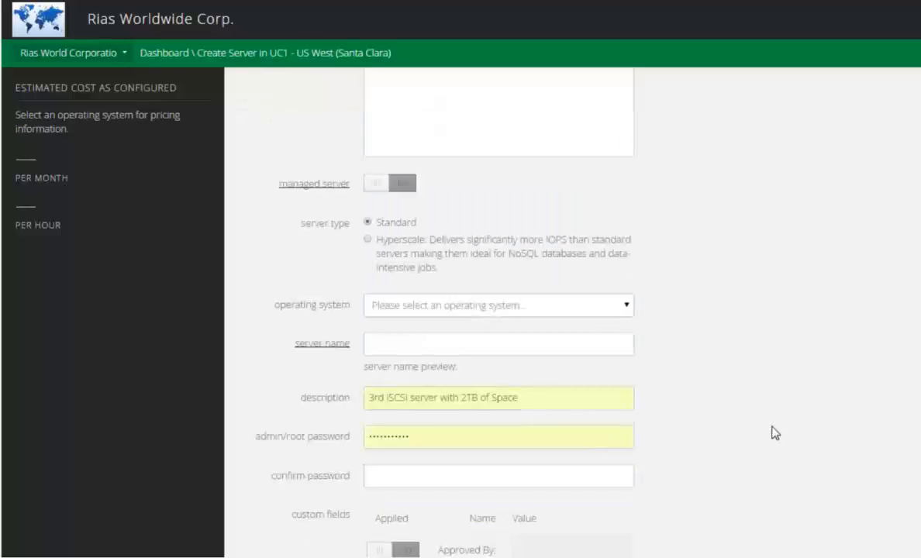
click(515, 314)
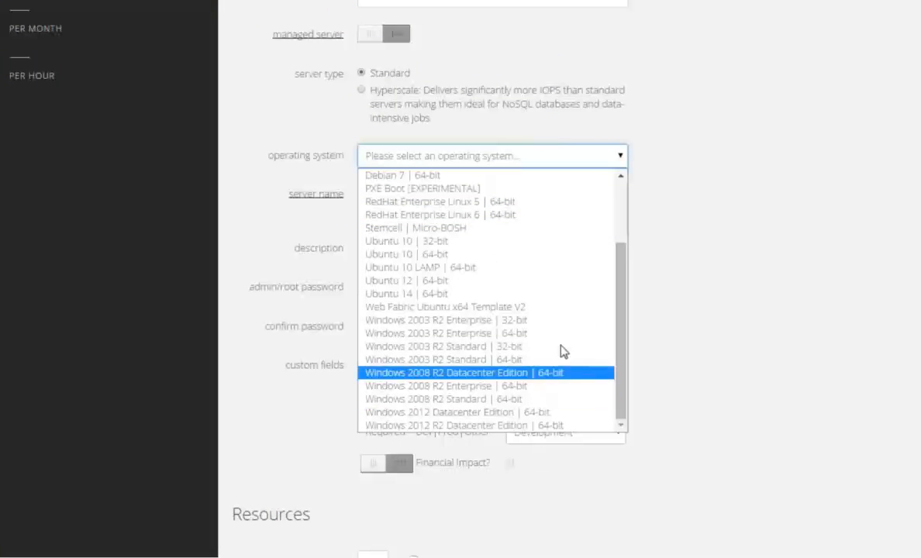
Choose Windows 2008 R2 Standard 64-bit, set description 'Information' and server name 'Test'
click(543, 400)
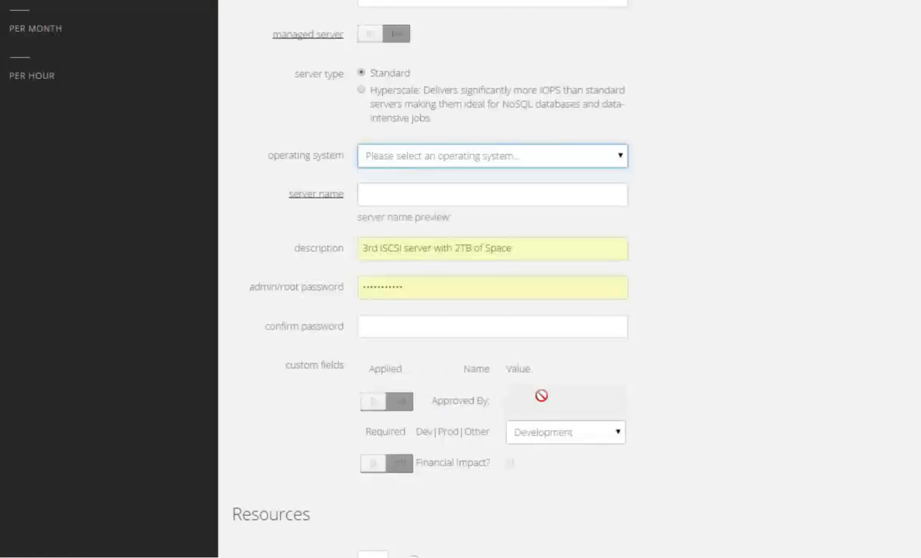
drag(586, 253, 290, 259)
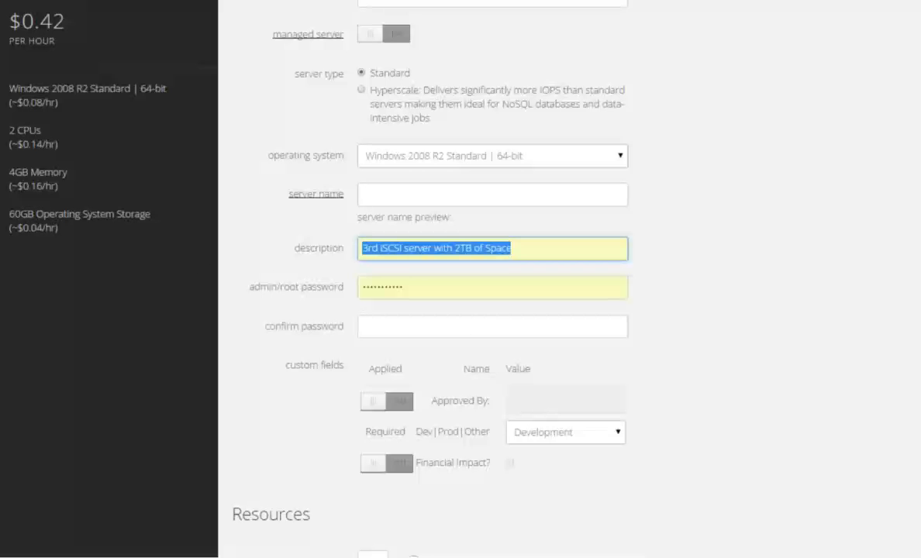
text(Information)
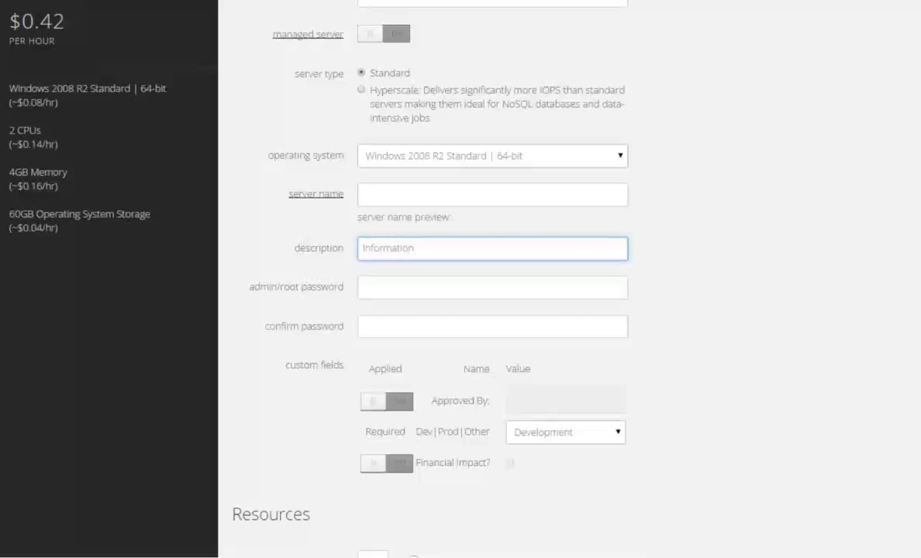
click(538, 200)
text(Tes)
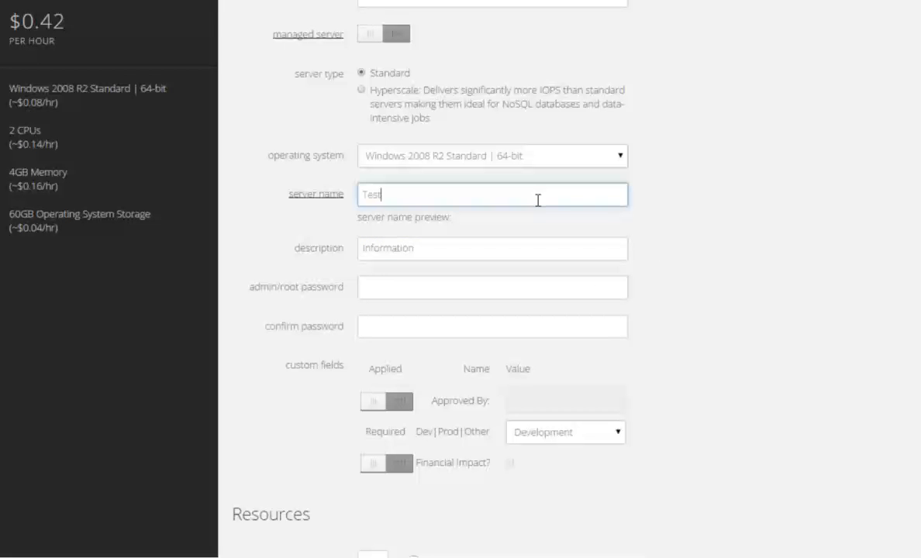
text(t)
click(782, 385)
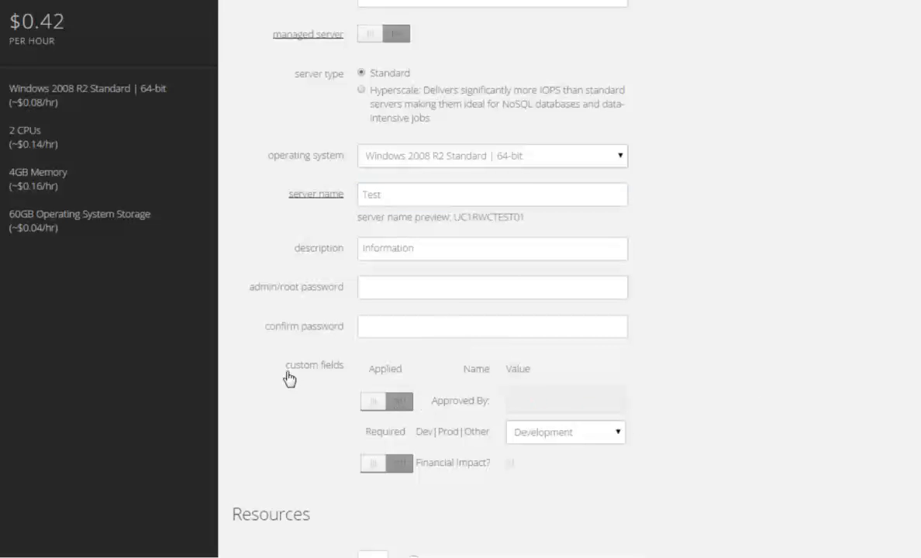
drag(286, 363, 341, 370)
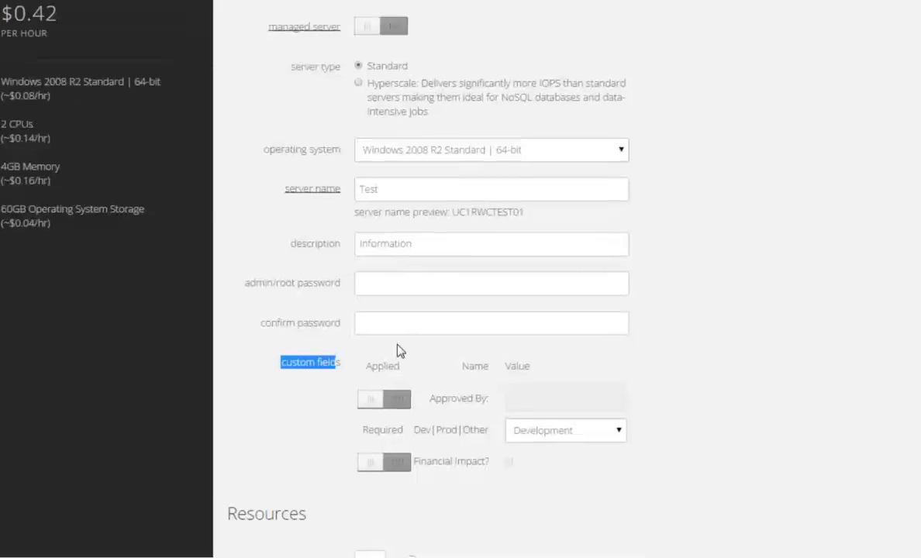
Apply the Approved By field and enter the approver's e-mail address
click(360, 364)
click(518, 367)
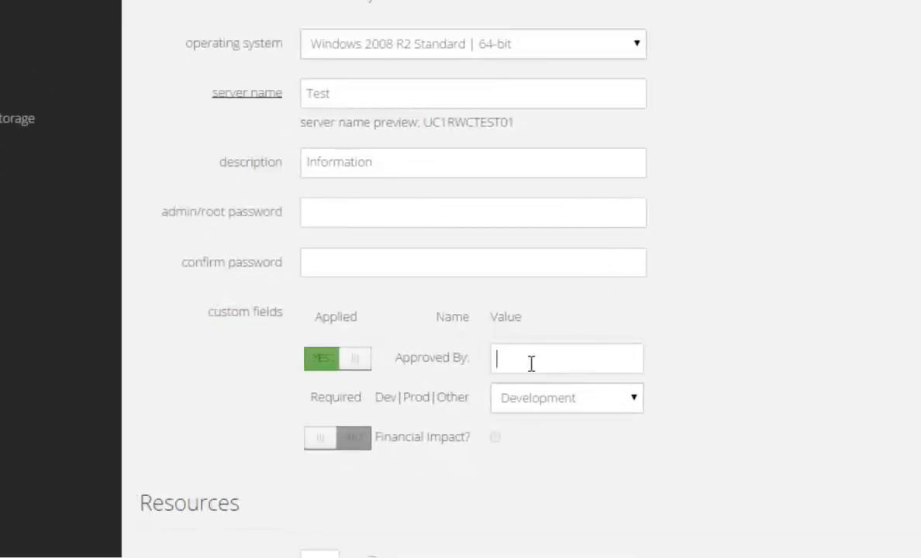
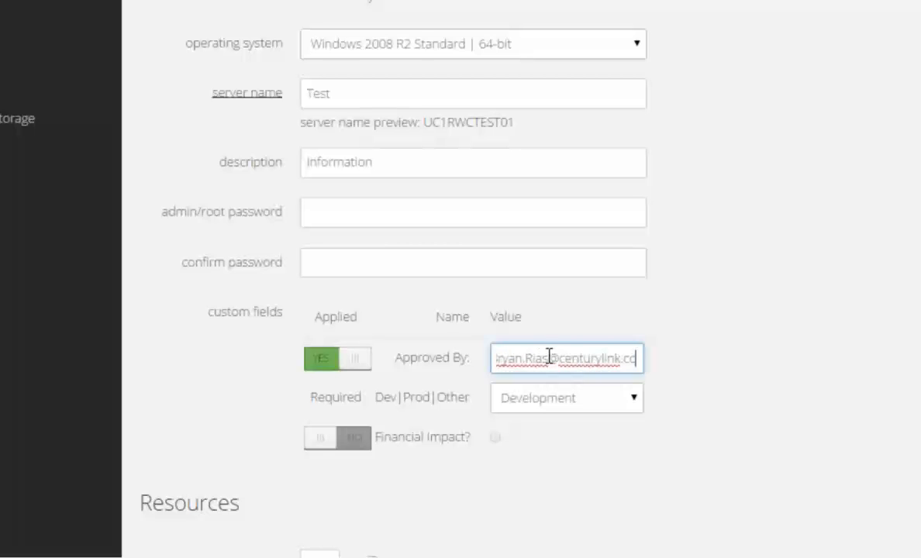
Set Dev|Prod|Other to Production and apply Financial Impact? as checked
click(584, 404)
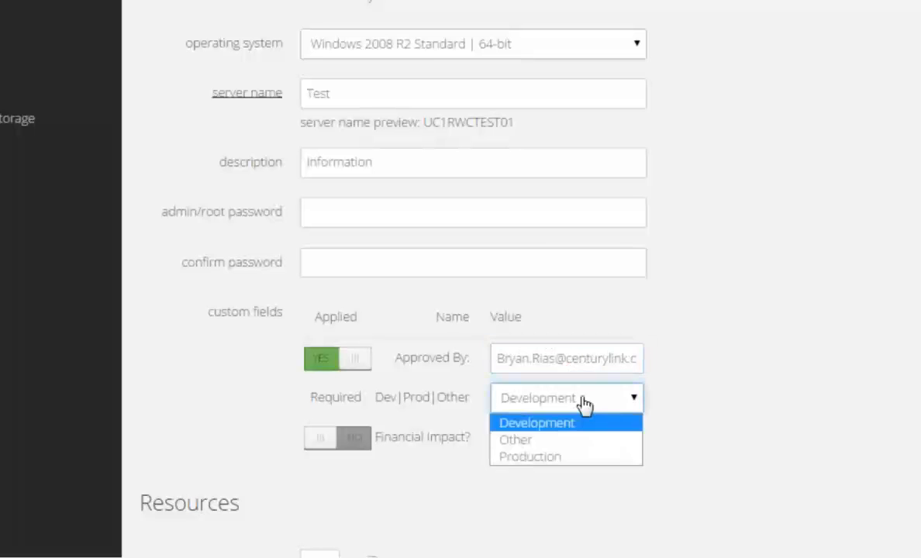
click(567, 457)
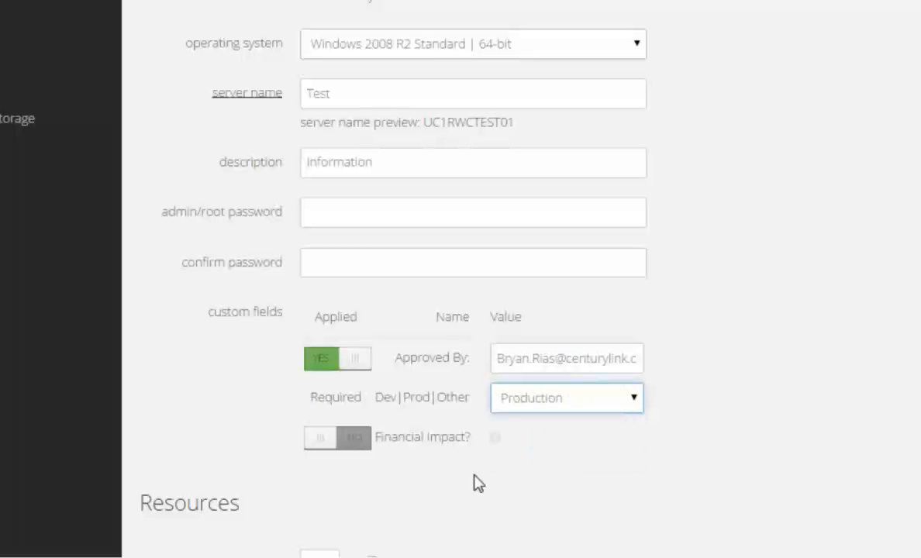
click(359, 439)
click(496, 439)
scroll(465, 310, down, 5)
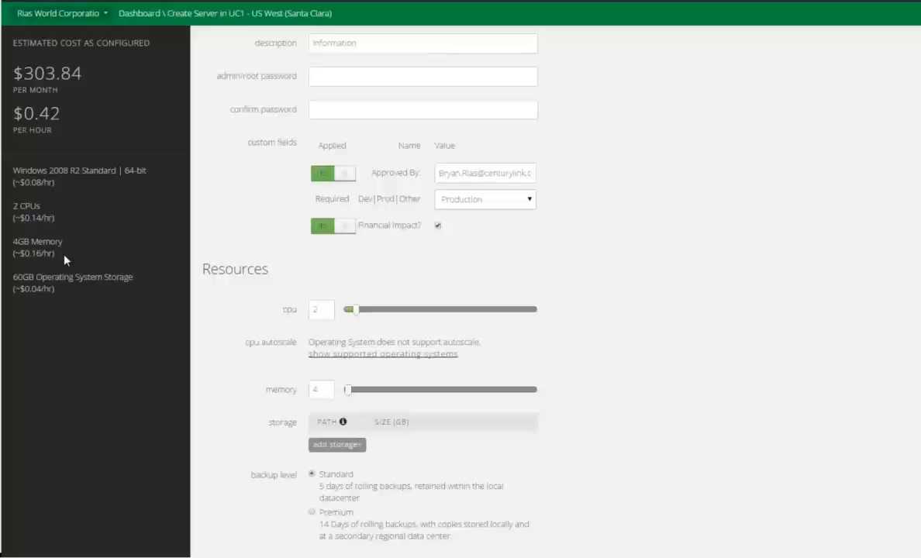
drag(55, 183, 41, 183)
drag(64, 220, 12, 207)
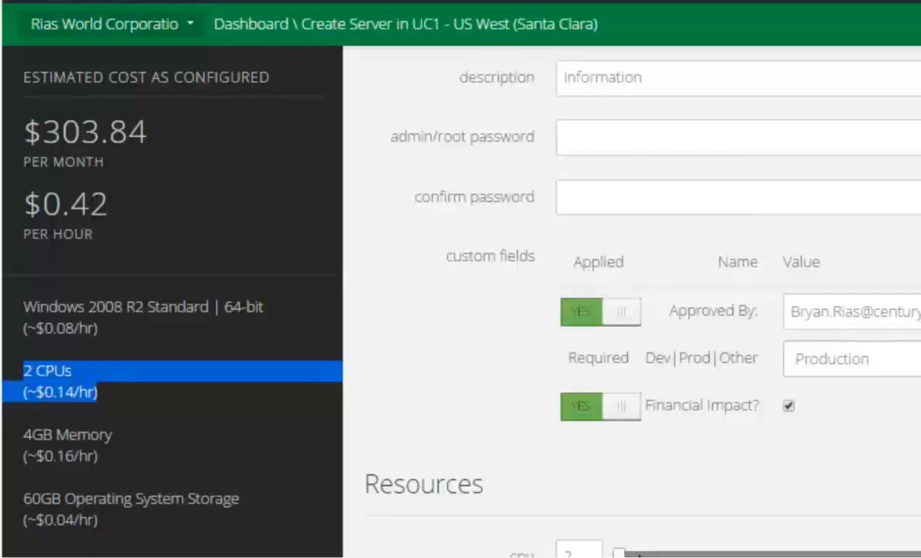
drag(640, 554, 619, 554)
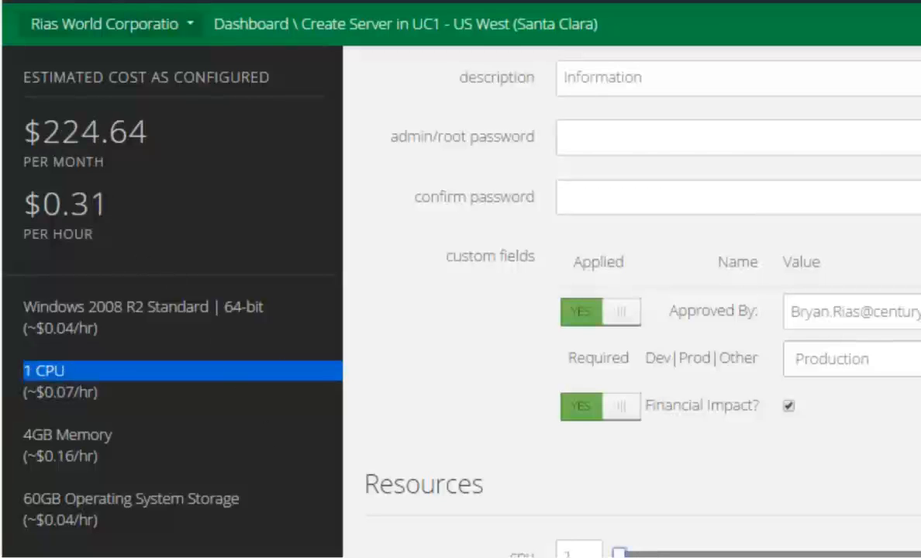
drag(619, 554, 641, 554)
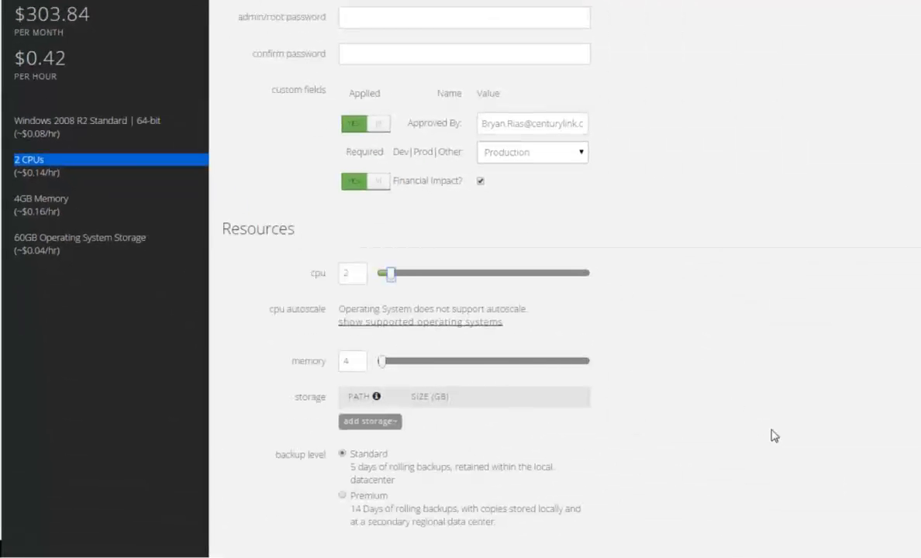
scroll(605, 520, down, 2)
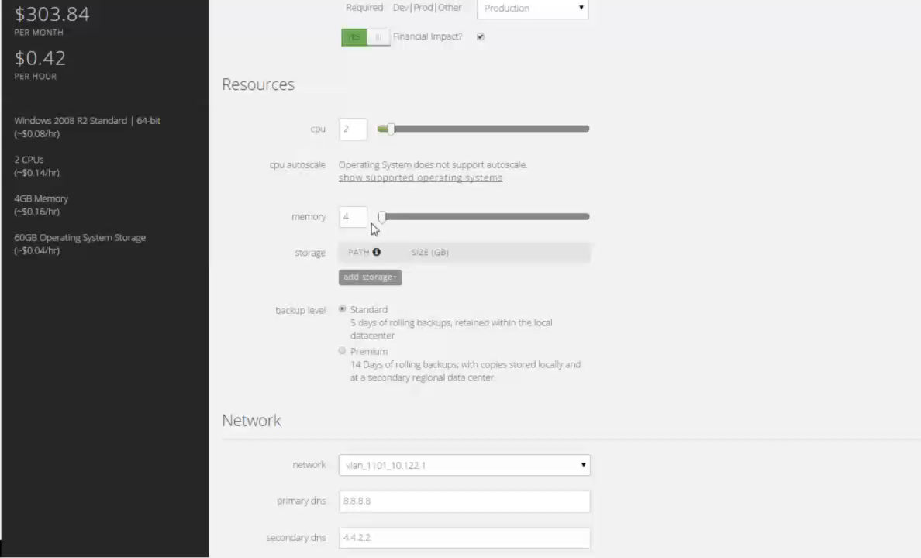
click(369, 279)
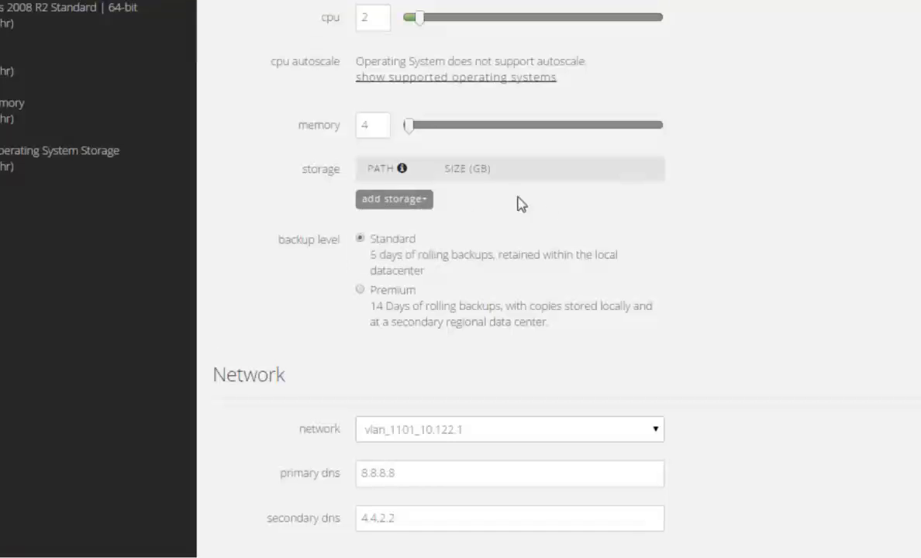
mouse_move(400, 279)
scroll(917, 341, down, 2)
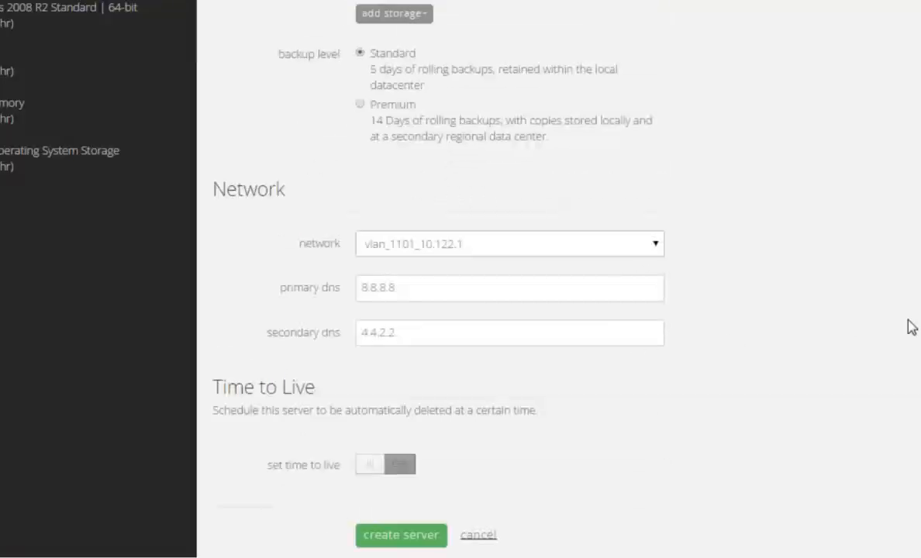
click(648, 249)
click(643, 254)
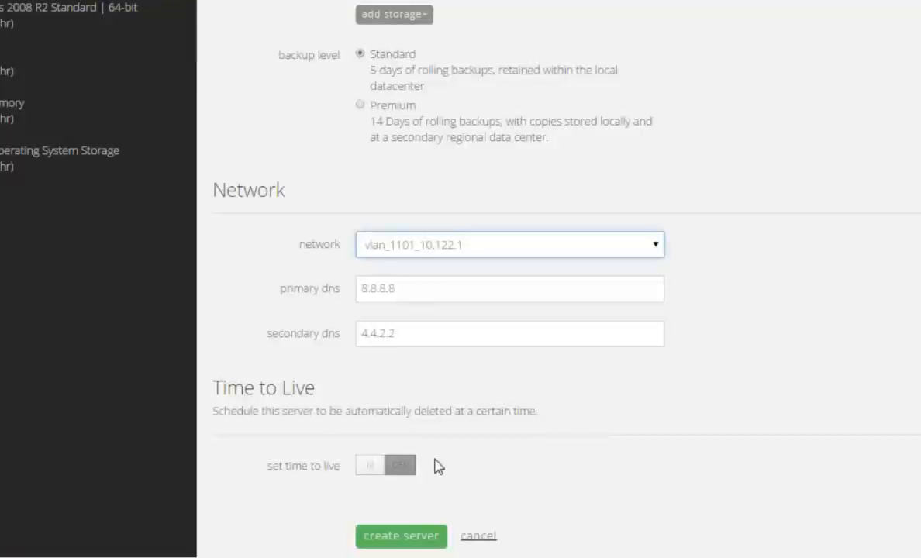
Keep the network unchanged and enable time to live, expiring 2014-09-23 at 16:25 UTC-07:00
click(877, 467)
scroll(889, 456, down, 1)
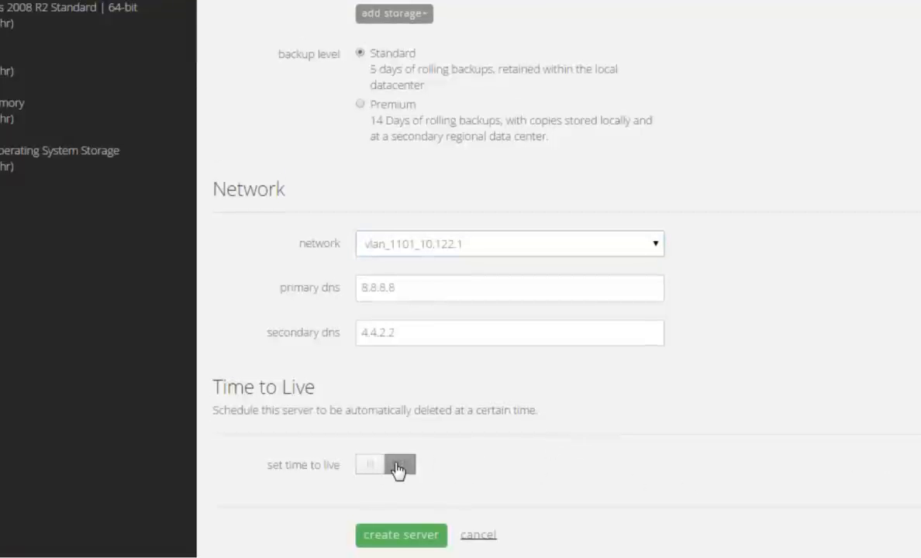
click(399, 468)
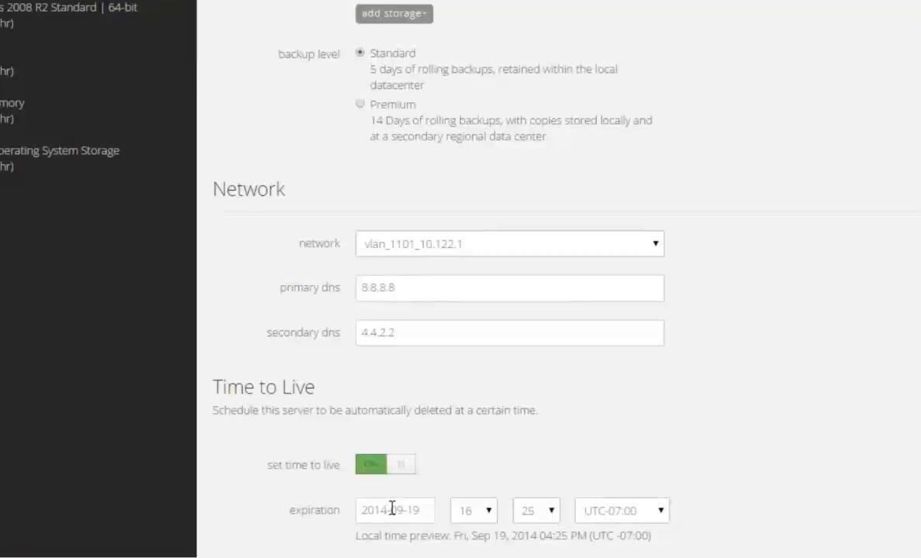
click(392, 511)
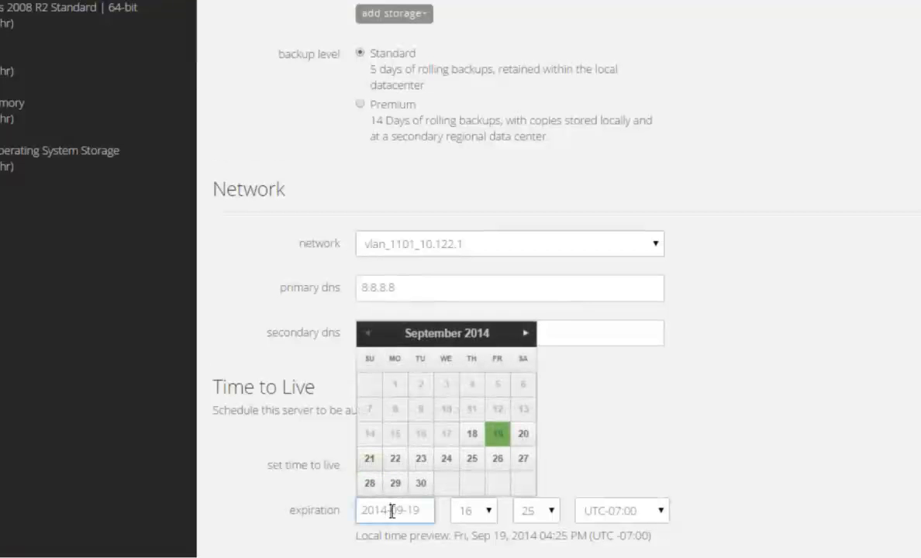
click(427, 460)
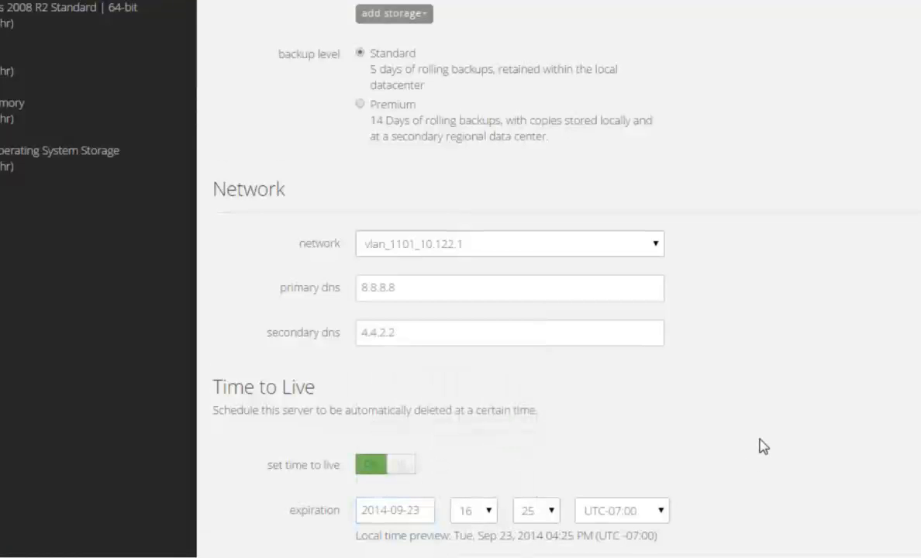
scroll(804, 435, down, 1)
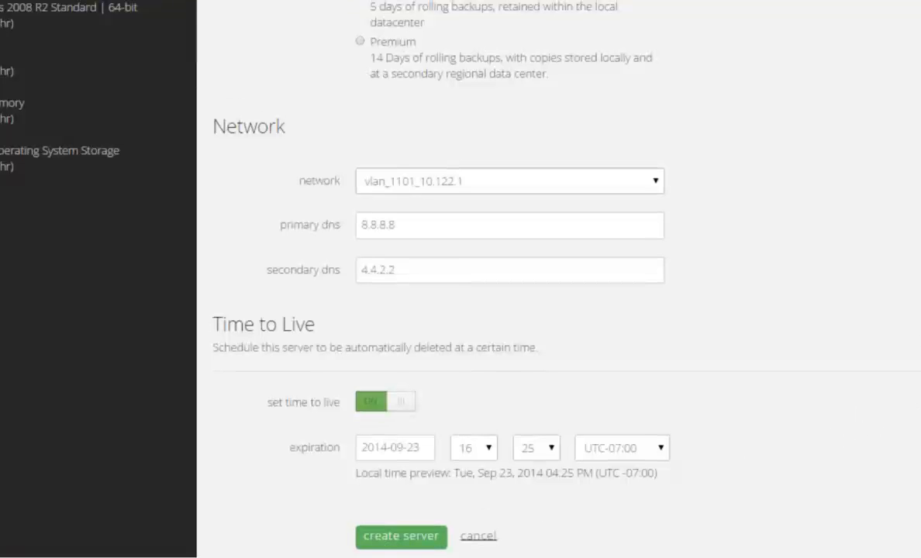
scroll(559, 311, up, 8)
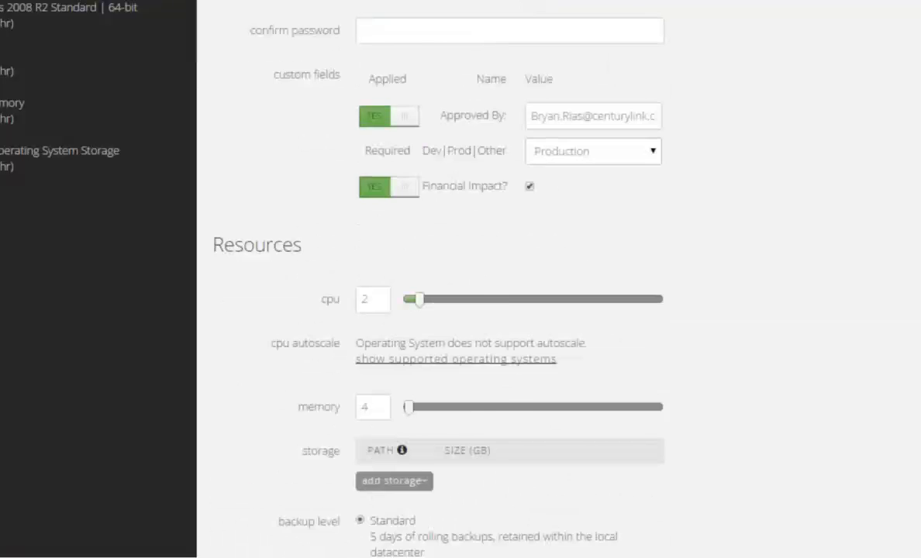
scroll(772, 227, up, 1)
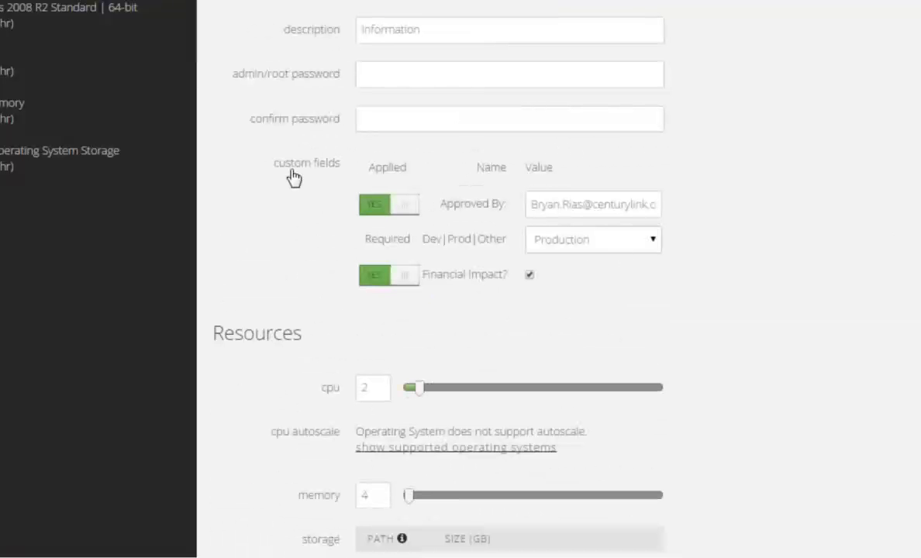